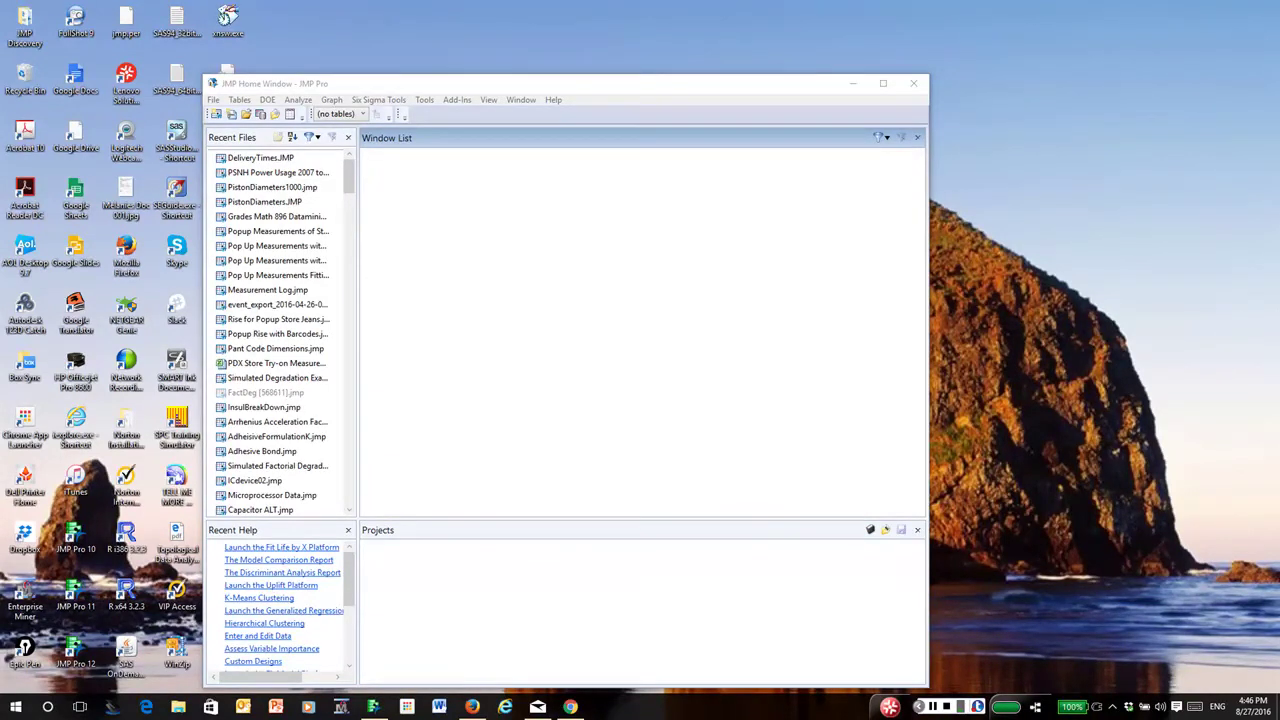
Launch the 08b JMP DistributionCalculator script from the JMP Teaching Scripts Module add-in.
{"action": "left_click", "coordinate": [457, 99]}
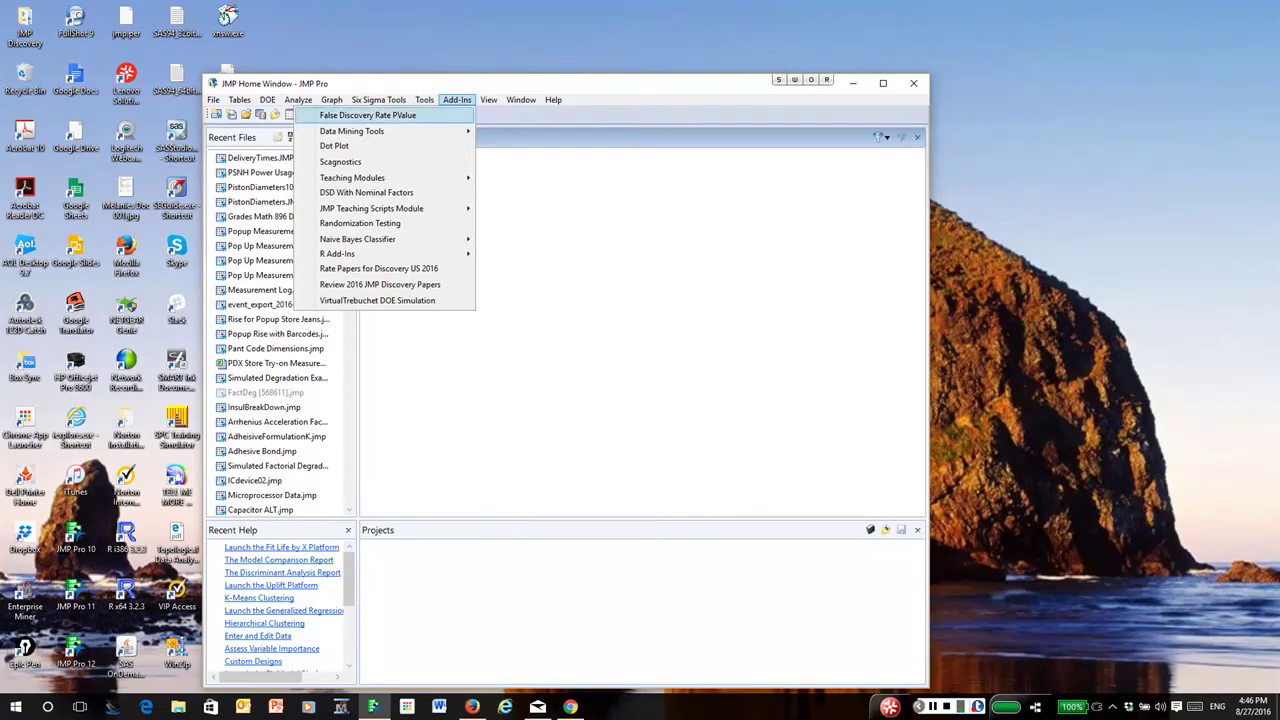
{"action": "mouse_move", "coordinate": [371, 208]}
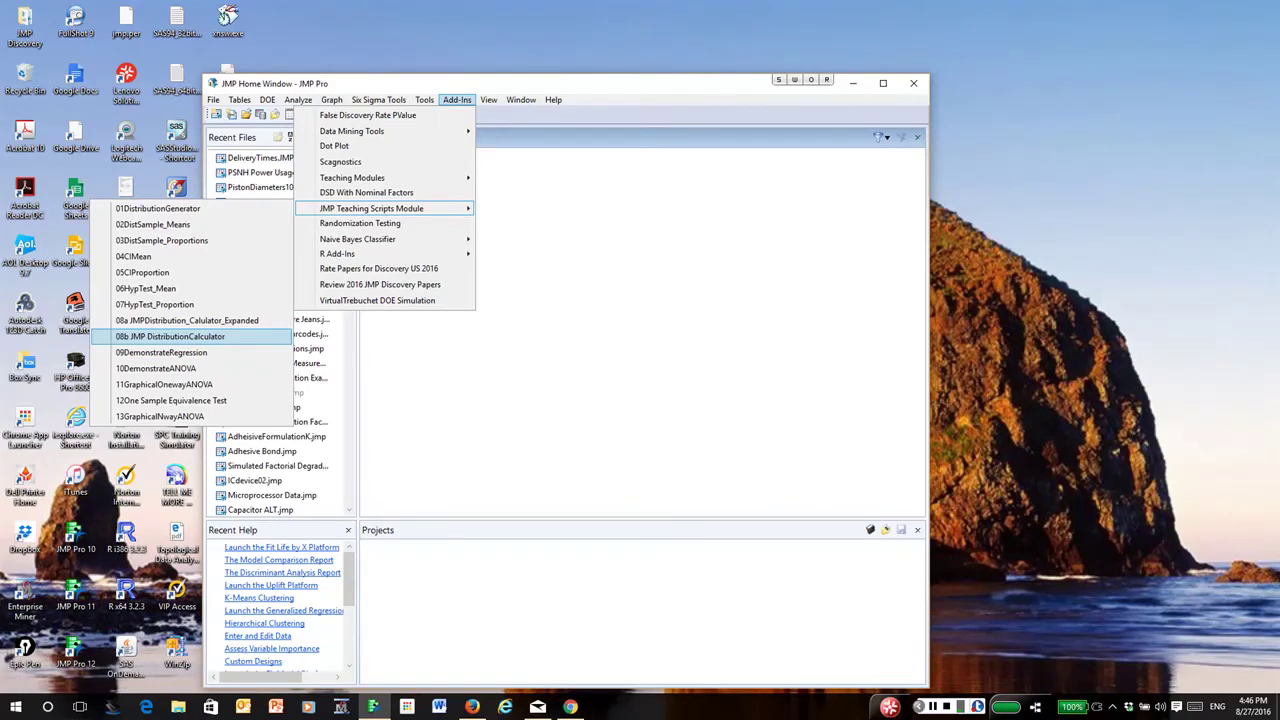
{"action": "key", "text": "Return"}
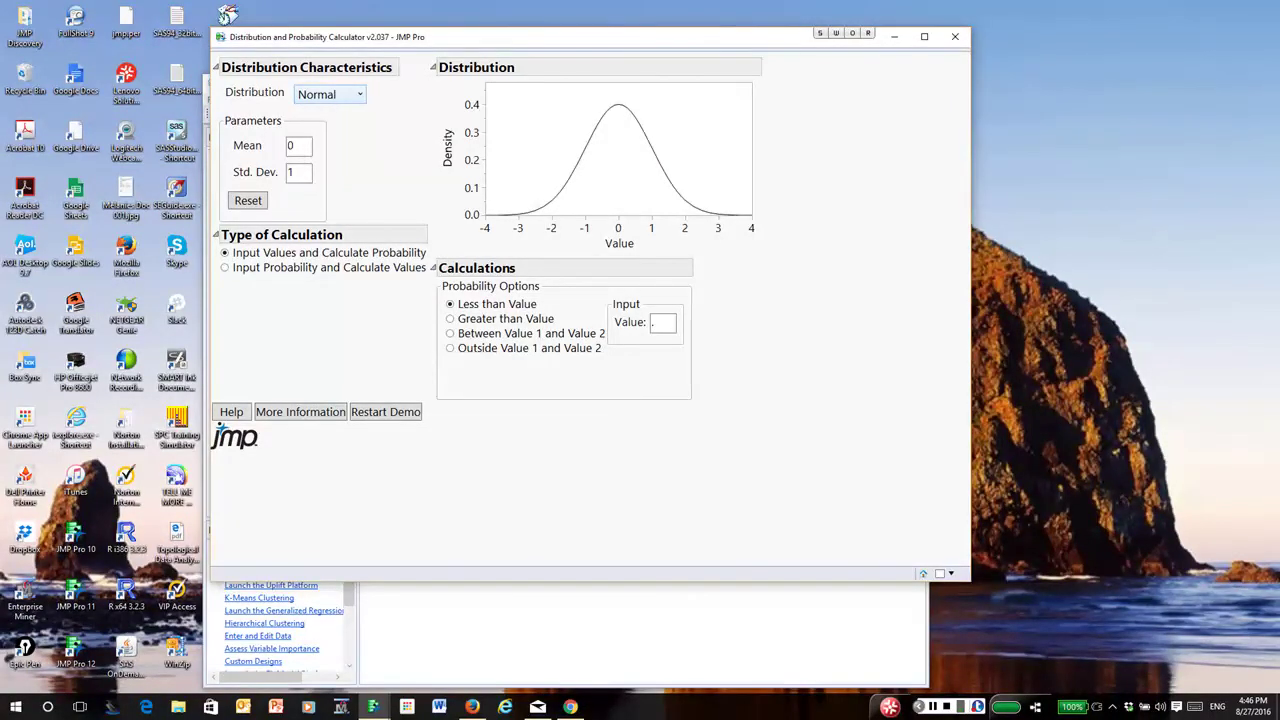
Keep the Normal distribution and set its mean to 10 and standard deviation to 2.
{"action": "key", "text": "alt+Down"}
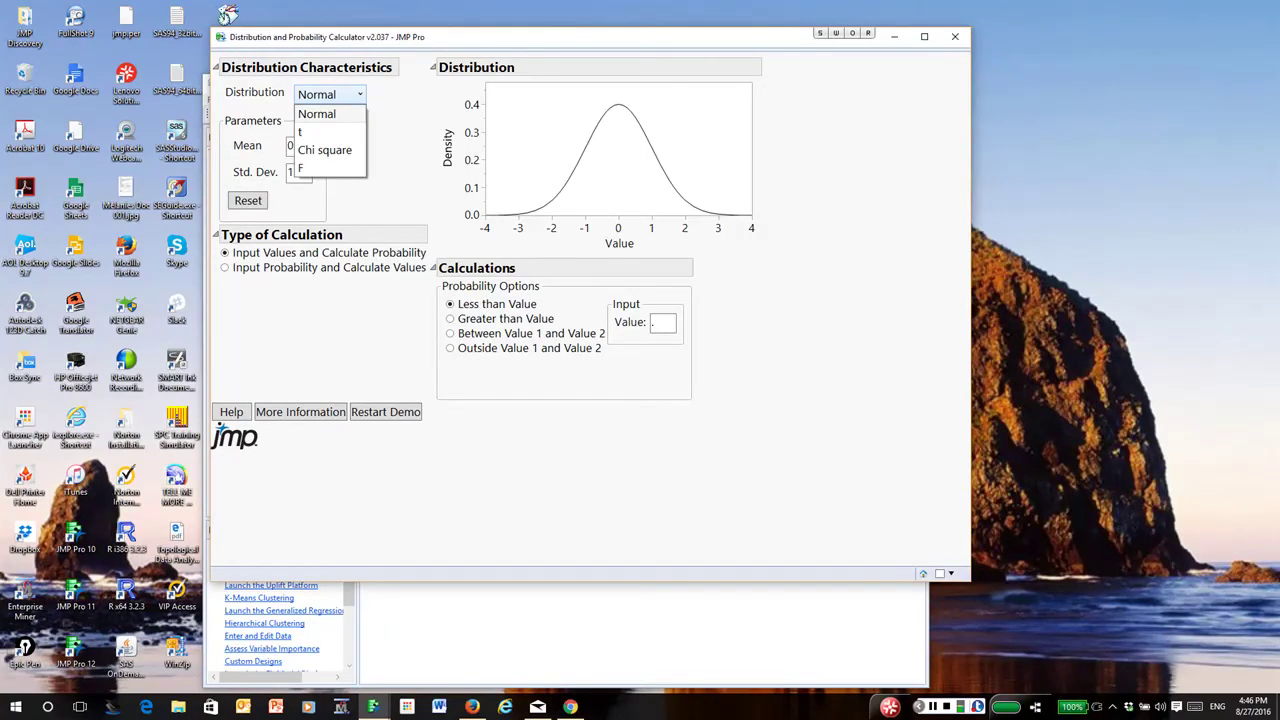
{"action": "key", "text": "Down"}
{"action": "key", "text": "Down"}
{"action": "key", "text": "Escape"}
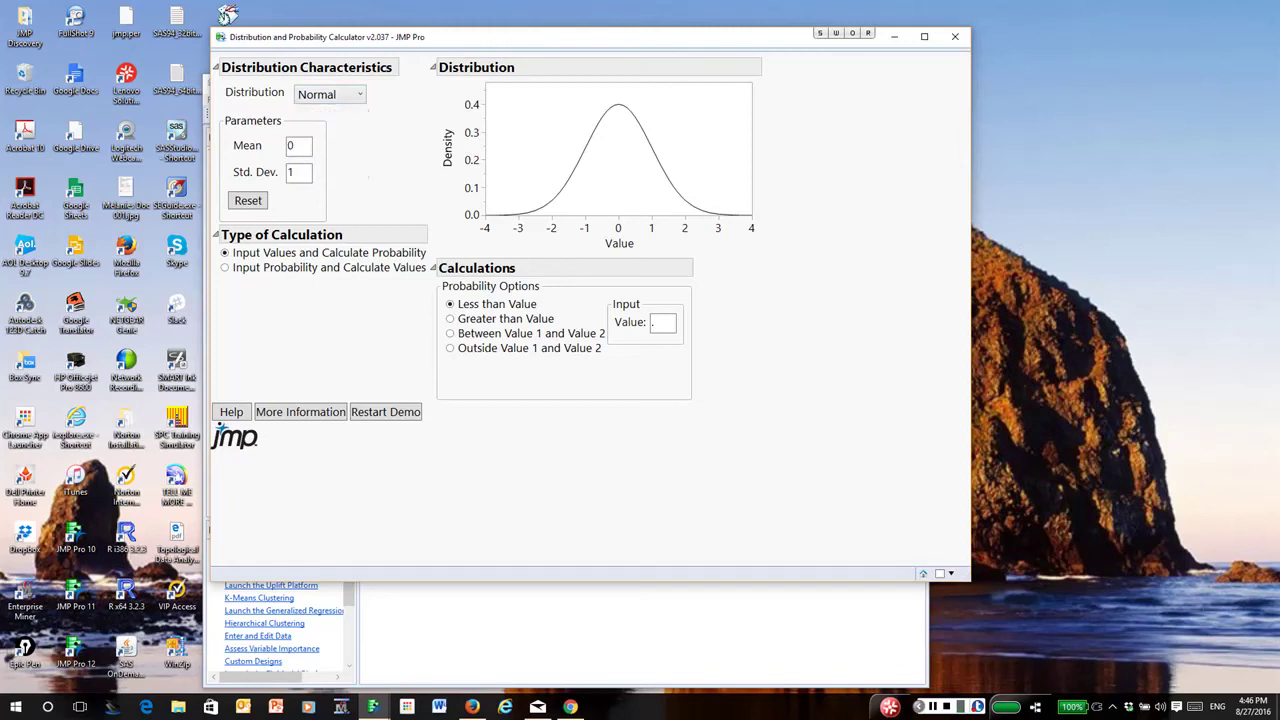
{"action": "double_click", "coordinate": [289, 146]}
{"action": "type", "text": "10"}
{"action": "double_click", "coordinate": [296, 177]}
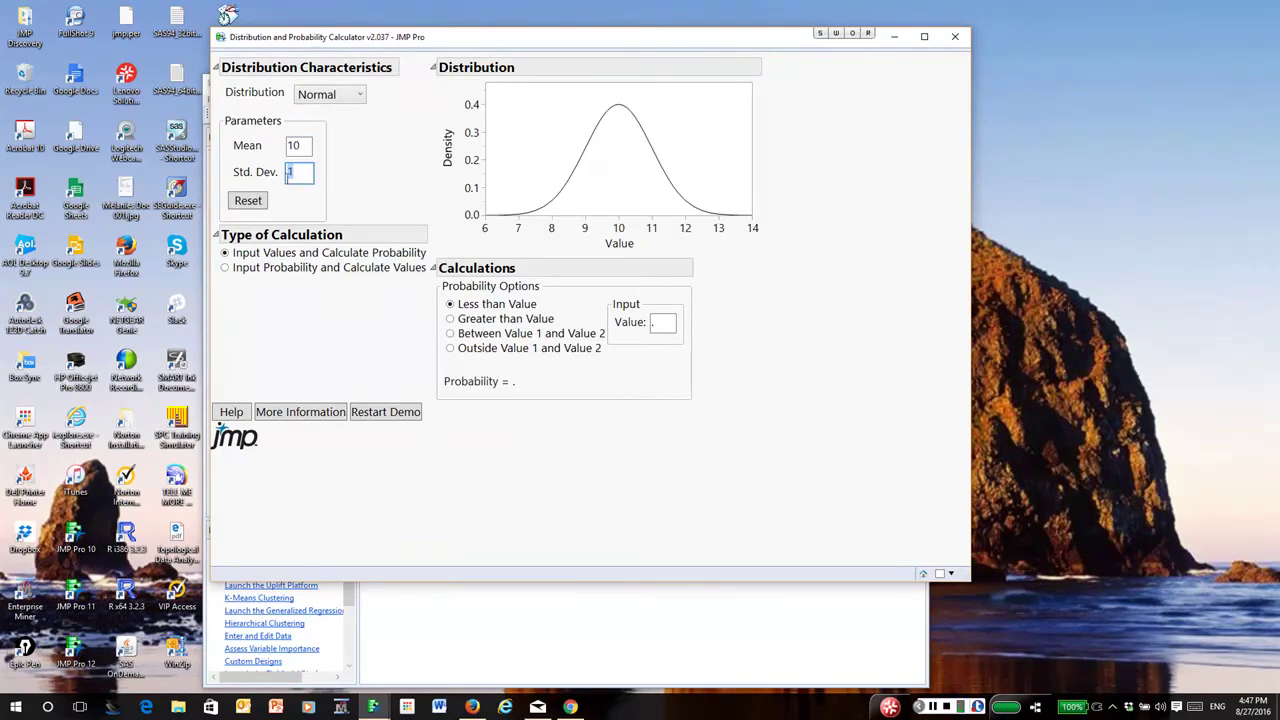
{"action": "type", "text": "2"}
{"action": "key", "text": "Return"}
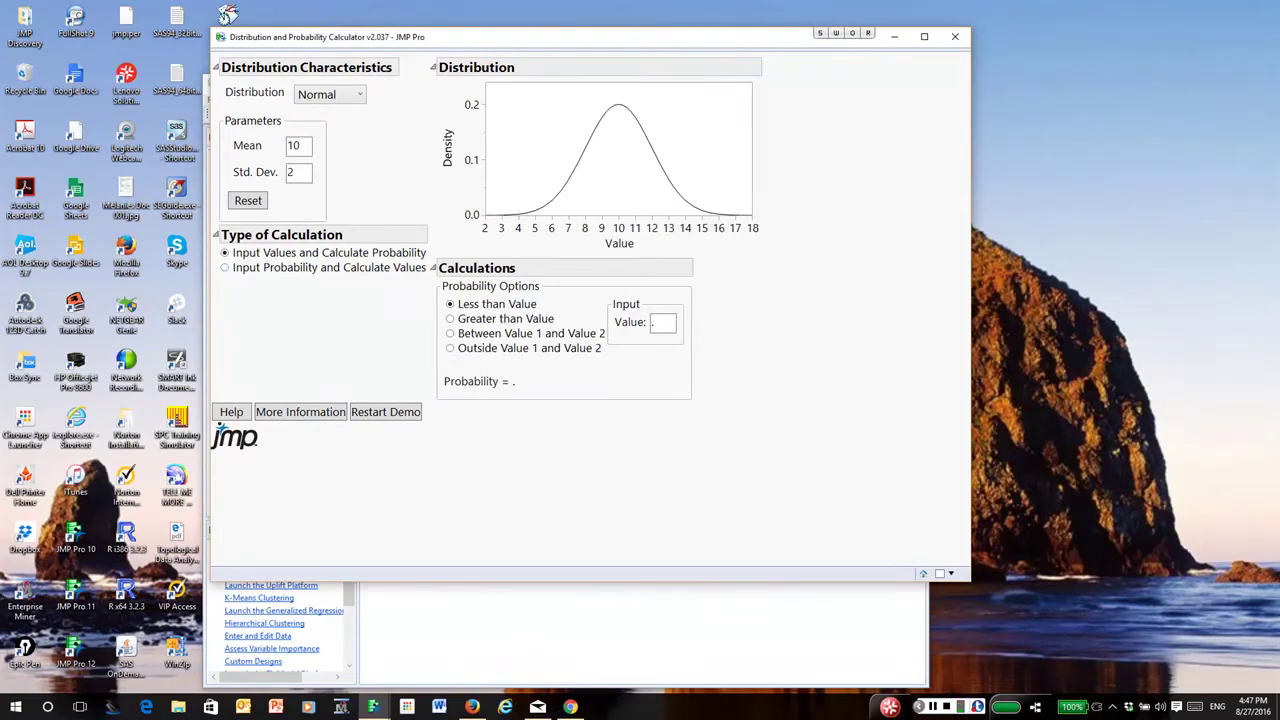
{"action": "left_click", "coordinate": [225, 267]}
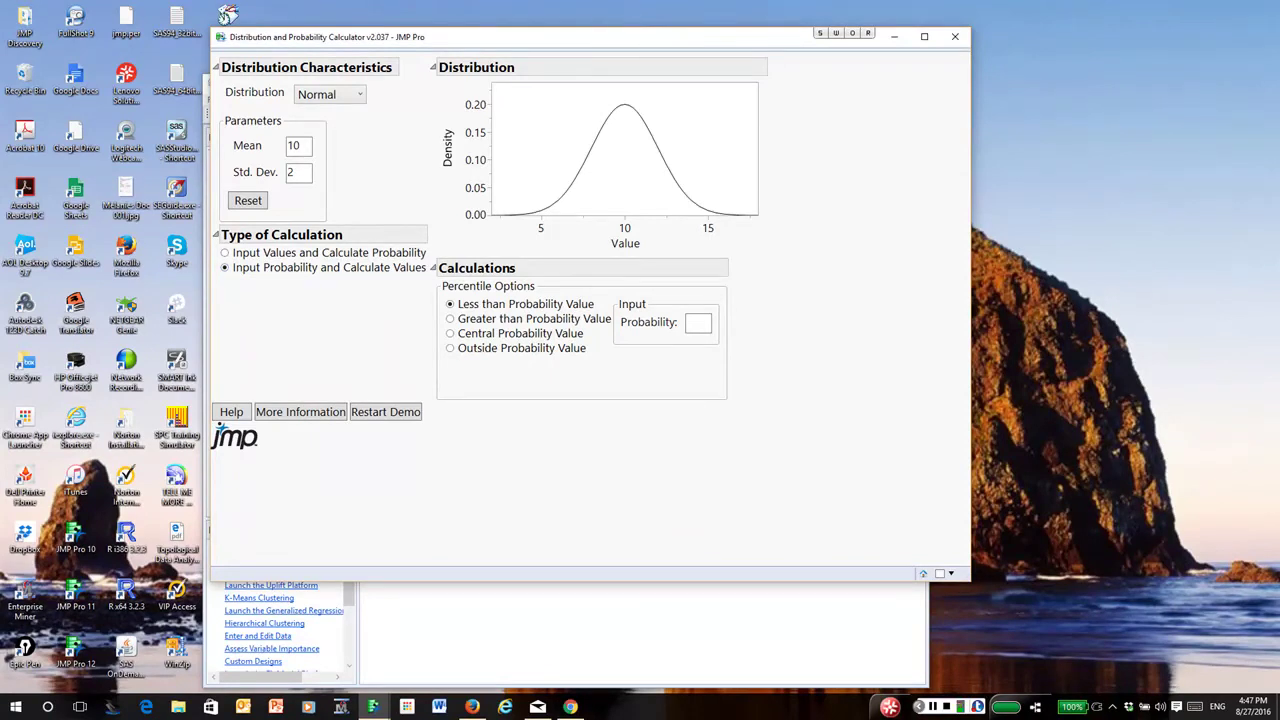
{"action": "left_click", "coordinate": [225, 253]}
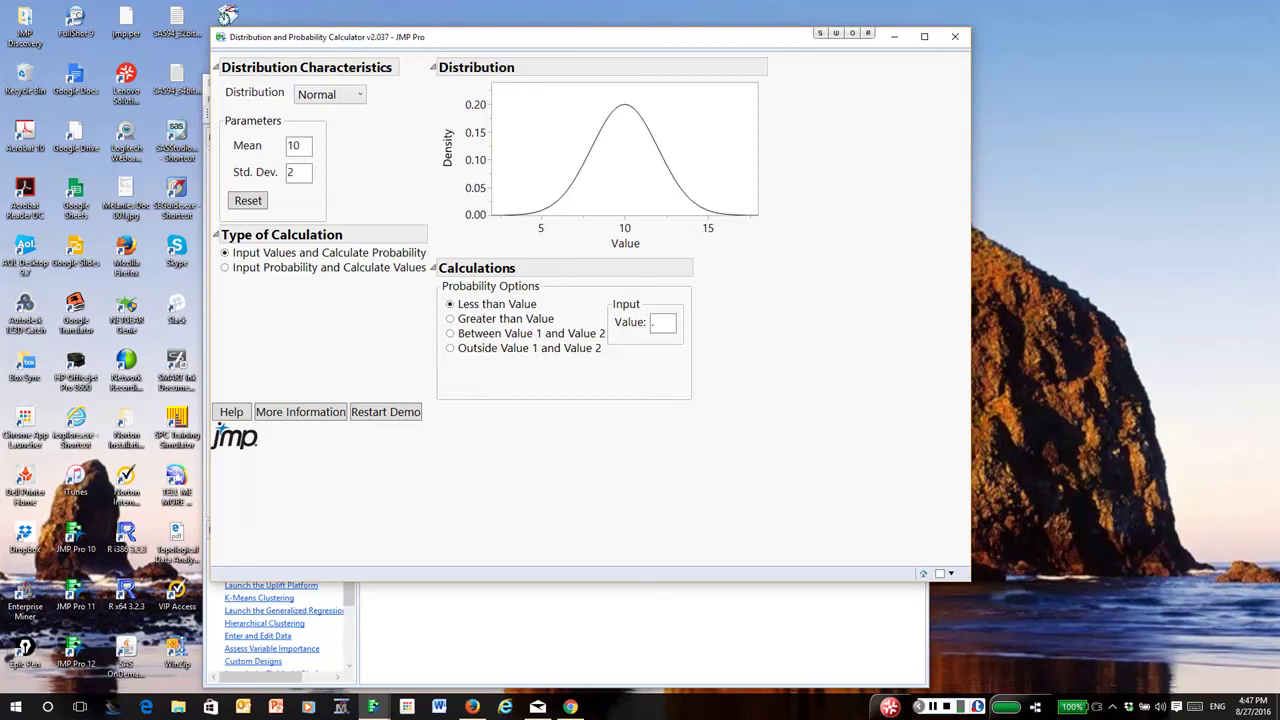
Enter 14 as the Less than Value cutoff, giving probability 0.9772.
{"action": "left_click", "coordinate": [665, 323]}
{"action": "type", "text": "14"}
{"action": "key", "text": "Return"}
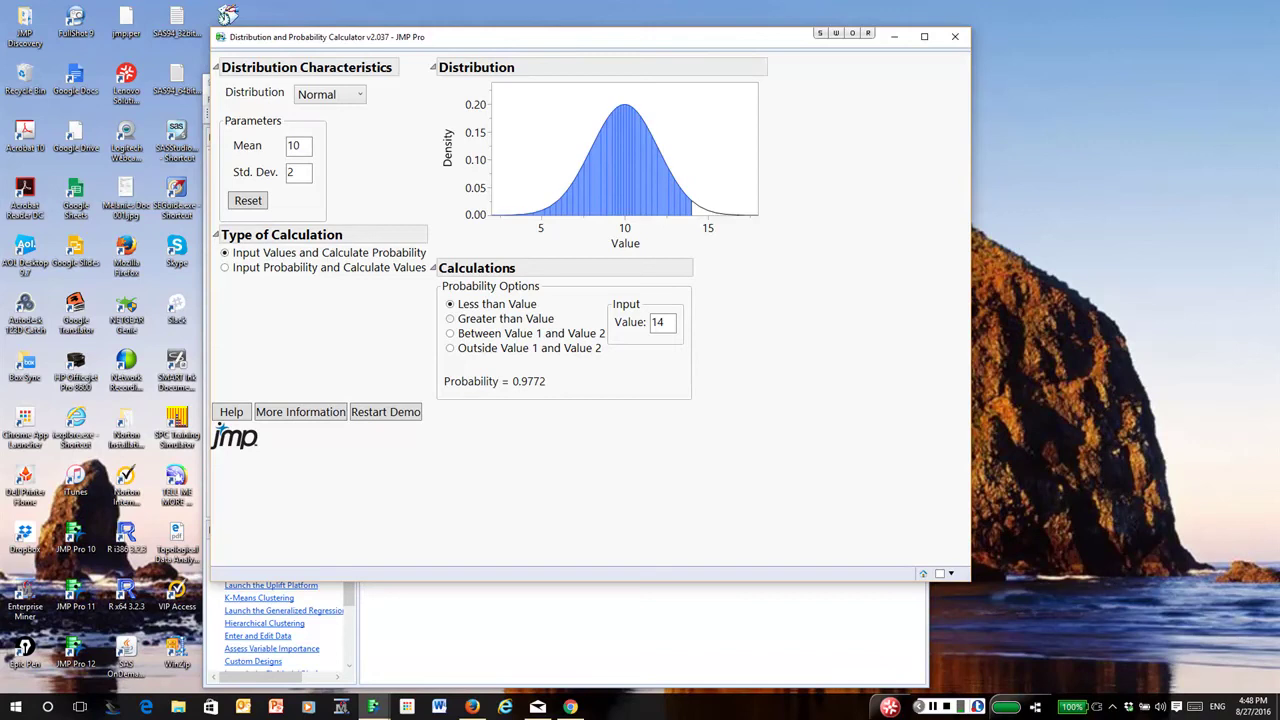
Check the probability above 14, then compute the probability between 8 and 12.
{"action": "left_click", "coordinate": [450, 318]}
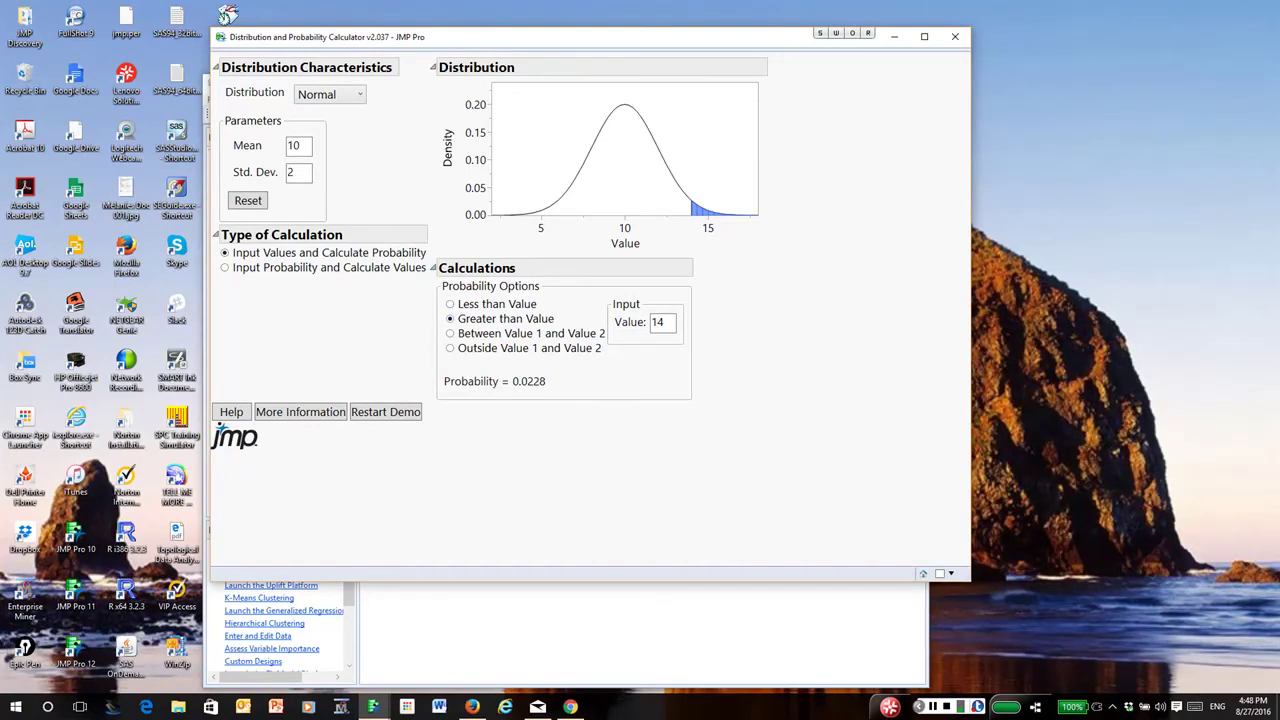
{"action": "left_click", "coordinate": [450, 333]}
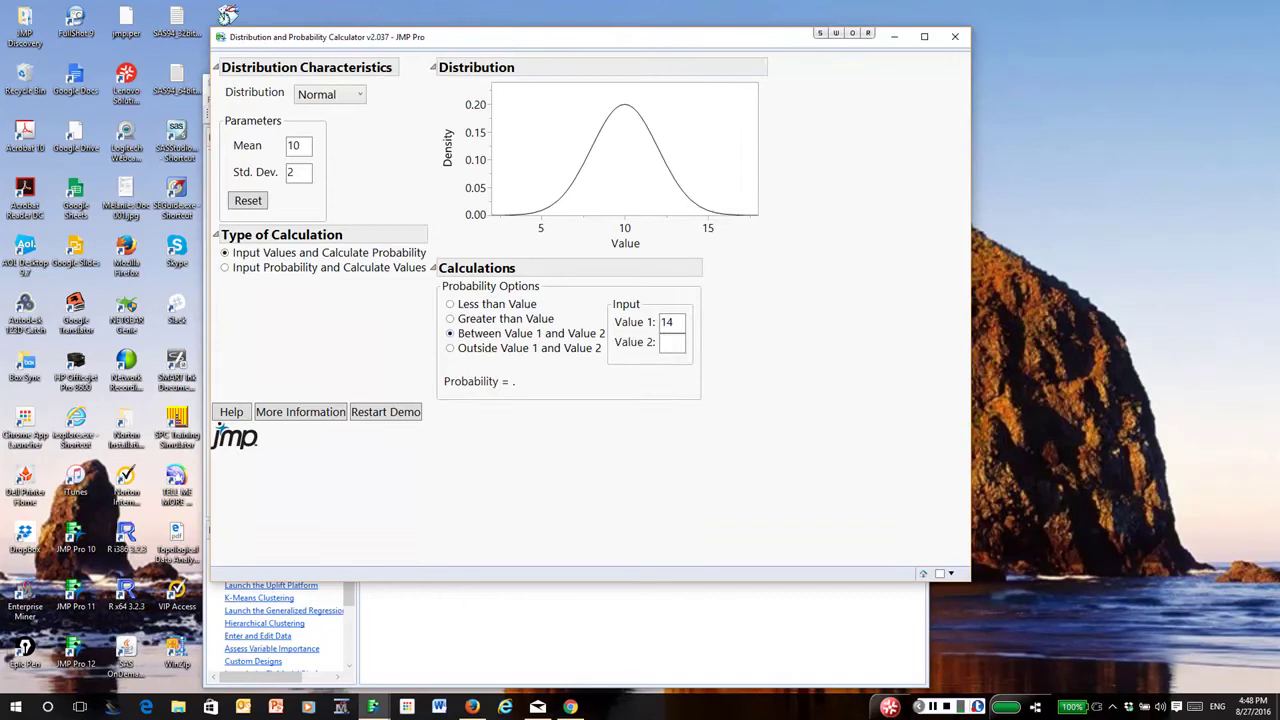
{"action": "double_click", "coordinate": [675, 323]}
{"action": "type", "text": "8"}
{"action": "left_click", "coordinate": [681, 345]}
{"action": "type", "text": "12"}
{"action": "key", "text": "Return"}
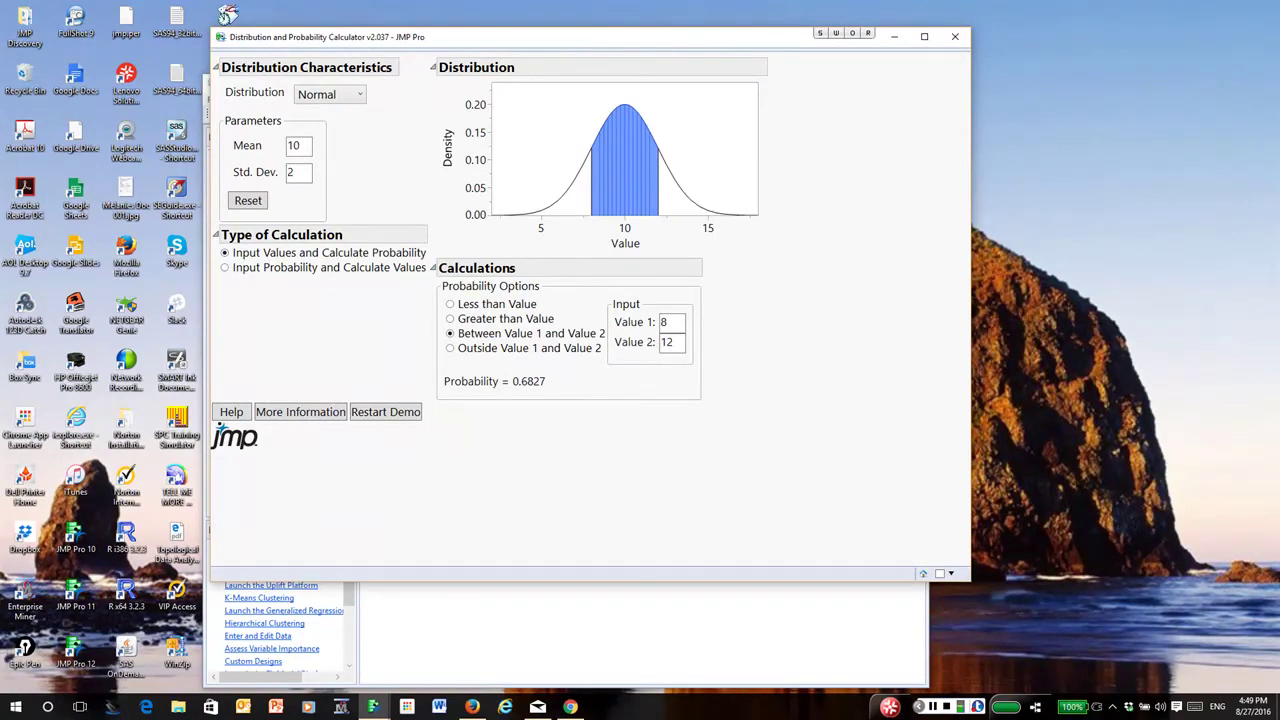
Change the Between bounds to 6 and 14, giving probability 0.9545.
{"action": "double_click", "coordinate": [681, 321]}
{"action": "type", "text": "6"}
{"action": "double_click", "coordinate": [670, 342]}
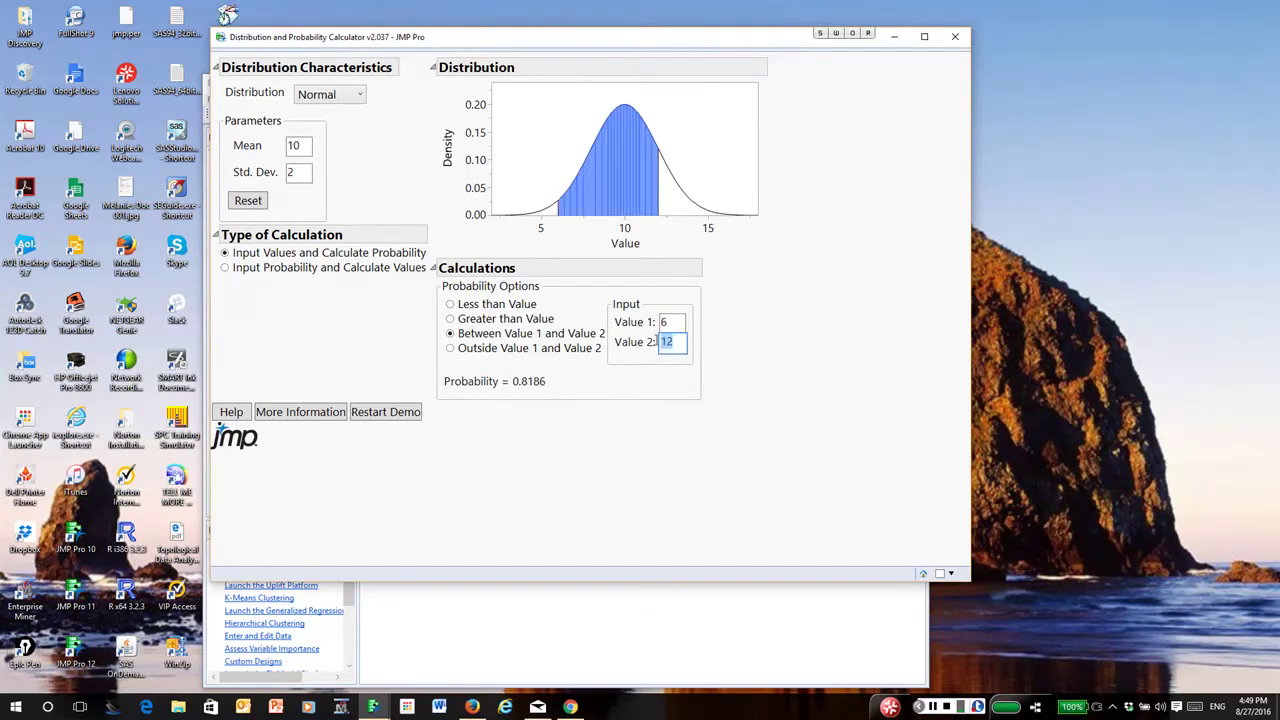
{"action": "type", "text": "14"}
{"action": "key", "text": "Return"}
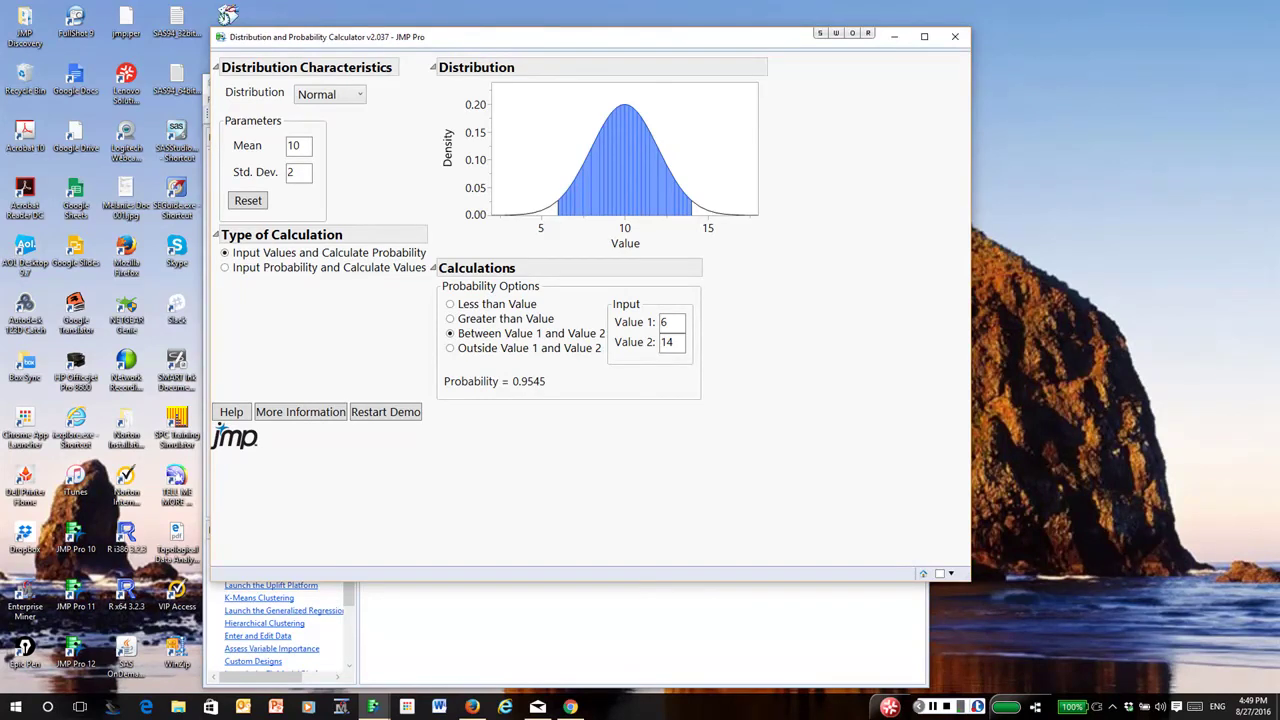
Set Value 1 to 4 and Value 2 to 16, then revise Value 2 to 13.
{"action": "double_click", "coordinate": [668, 321]}
{"action": "type", "text": "4"}
{"action": "double_click", "coordinate": [683, 339]}
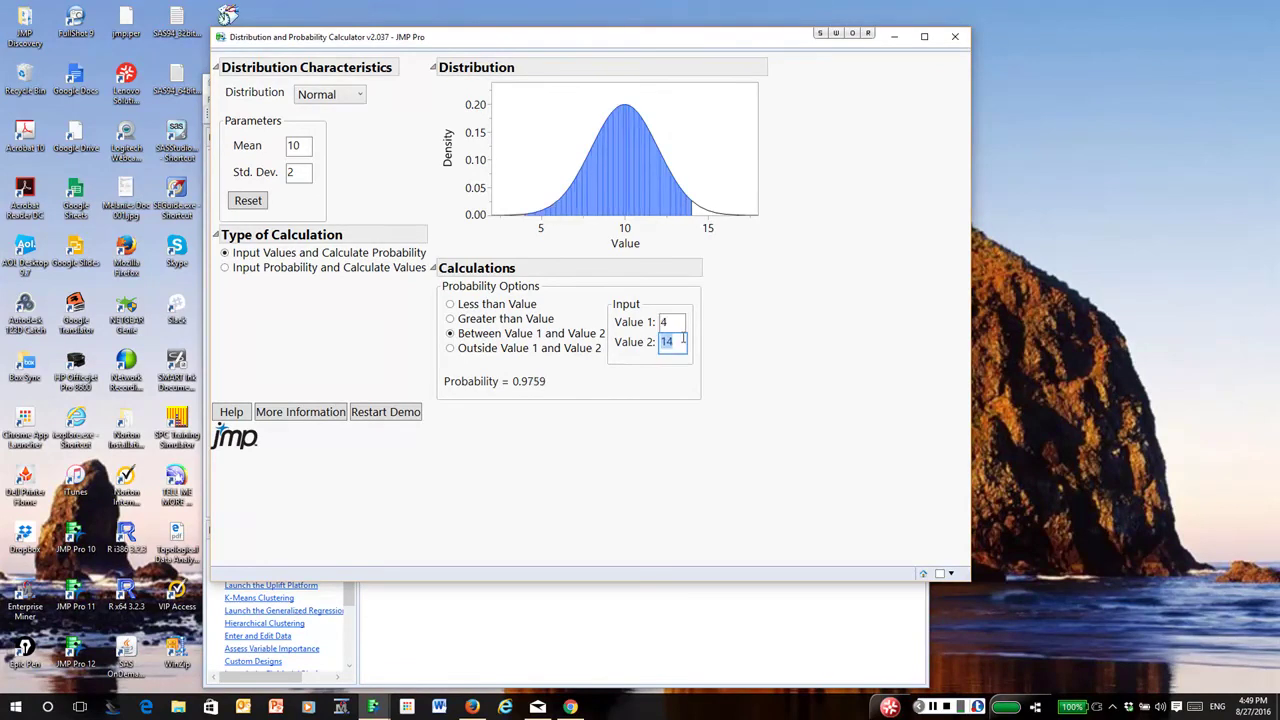
{"action": "type", "text": "16"}
{"action": "key", "text": "Return"}
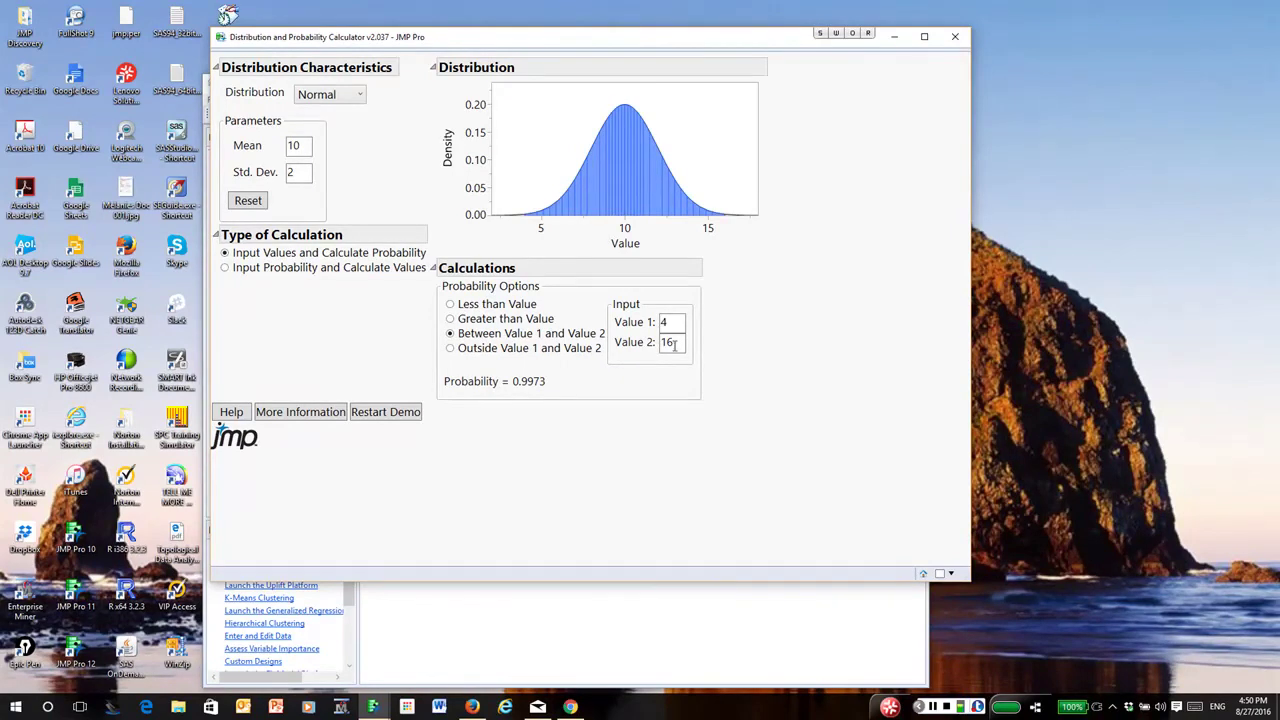
{"action": "left_click_drag", "start_coordinate": [678, 342], "coordinate": [641, 342]}
{"action": "type", "text": "13"}
{"action": "key", "text": "Return"}
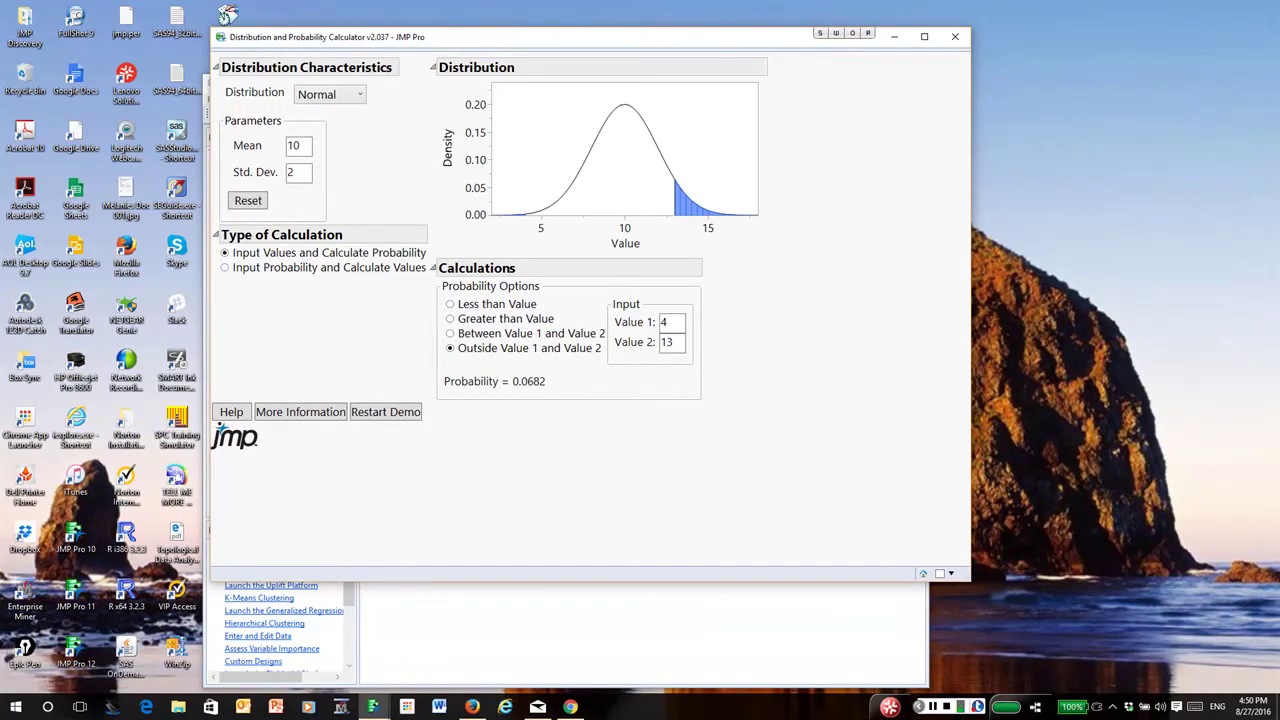
Switch to calculating values from probability and enter a Less than probability of 0.95.
{"action": "left_click", "coordinate": [225, 267]}
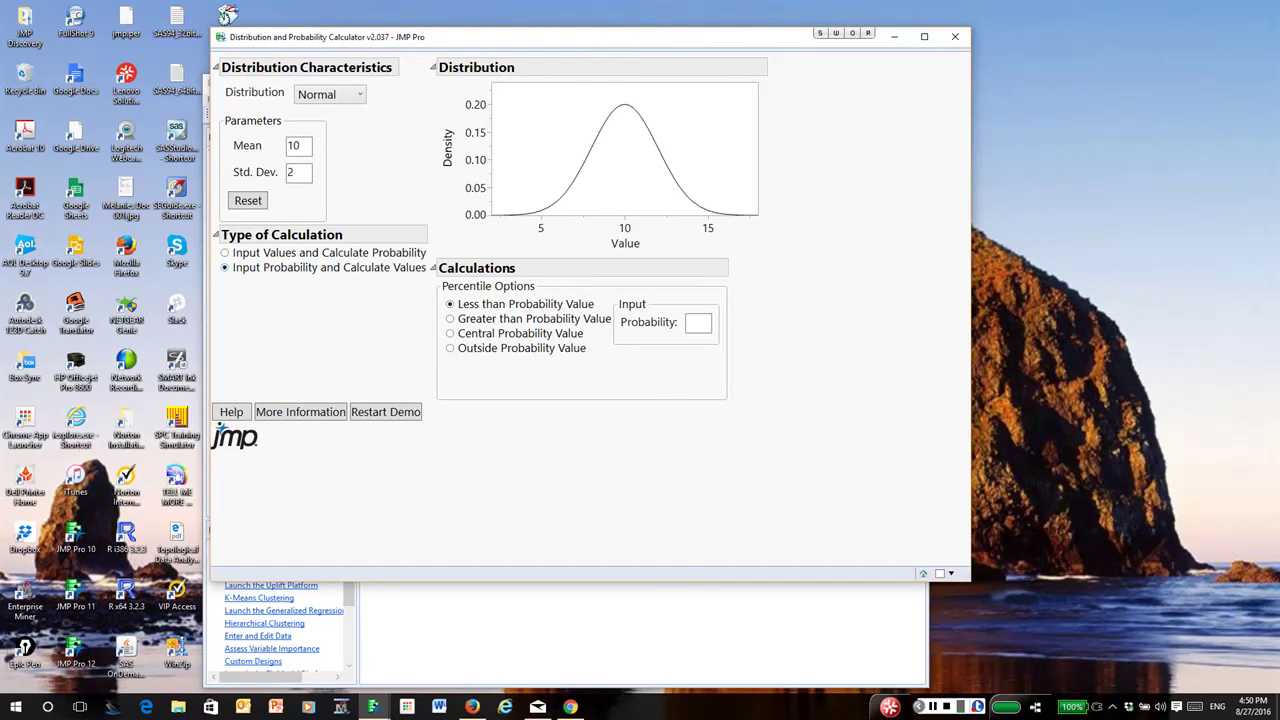
{"action": "left_click", "coordinate": [703, 322]}
{"action": "type", "text": "0.95"}
{"action": "key", "text": "Return"}
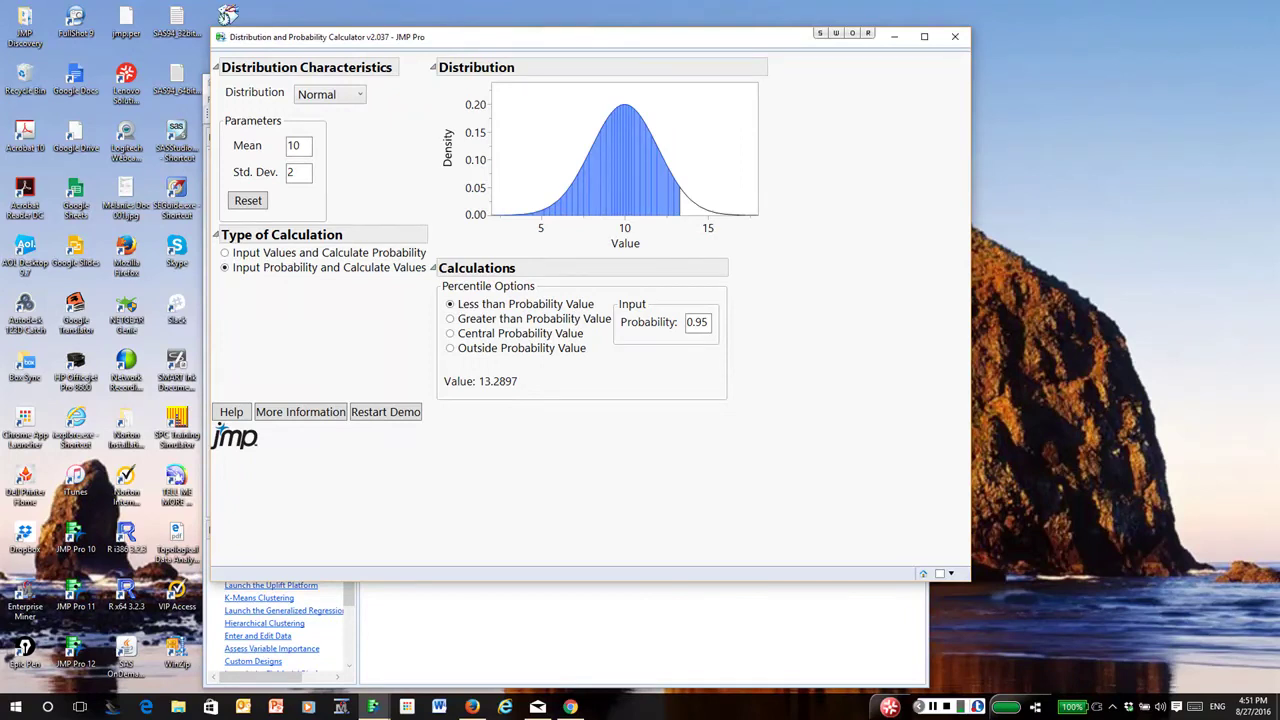
Try Greater than, then return to Less than with probability 0.975, giving value 13.9199.
{"action": "left_click", "coordinate": [450, 318]}
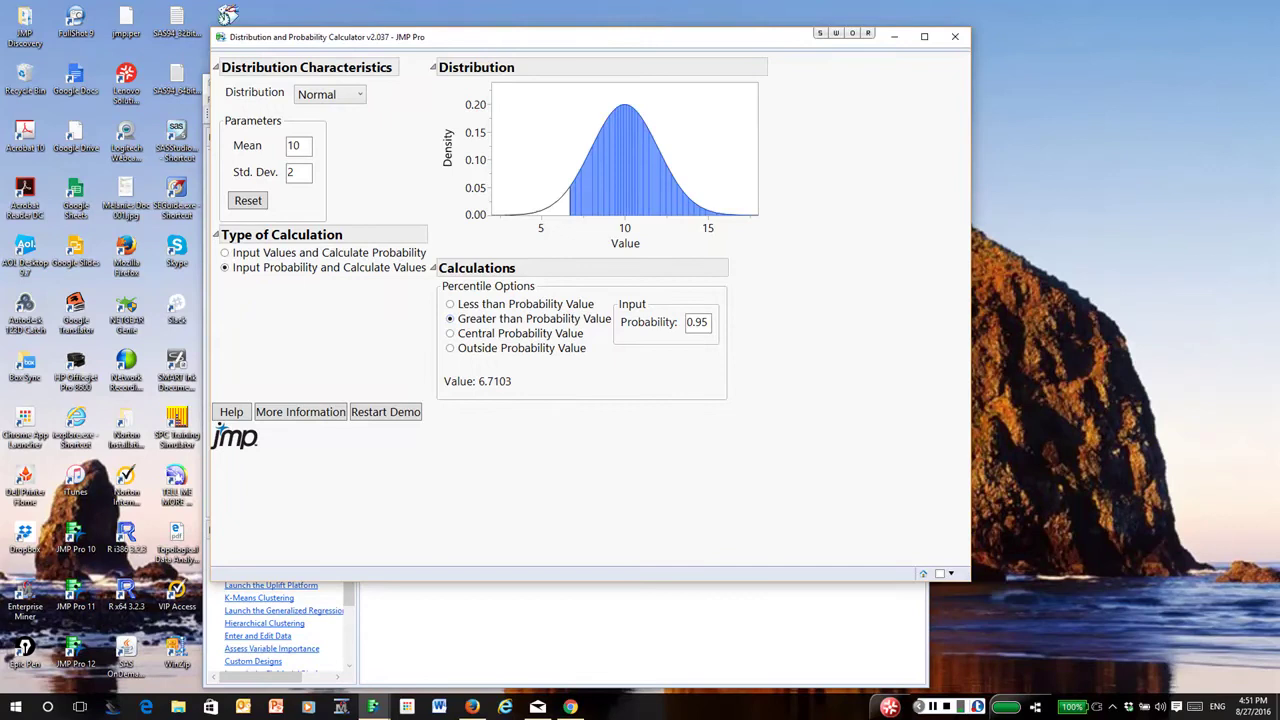
{"action": "key", "text": "Up"}
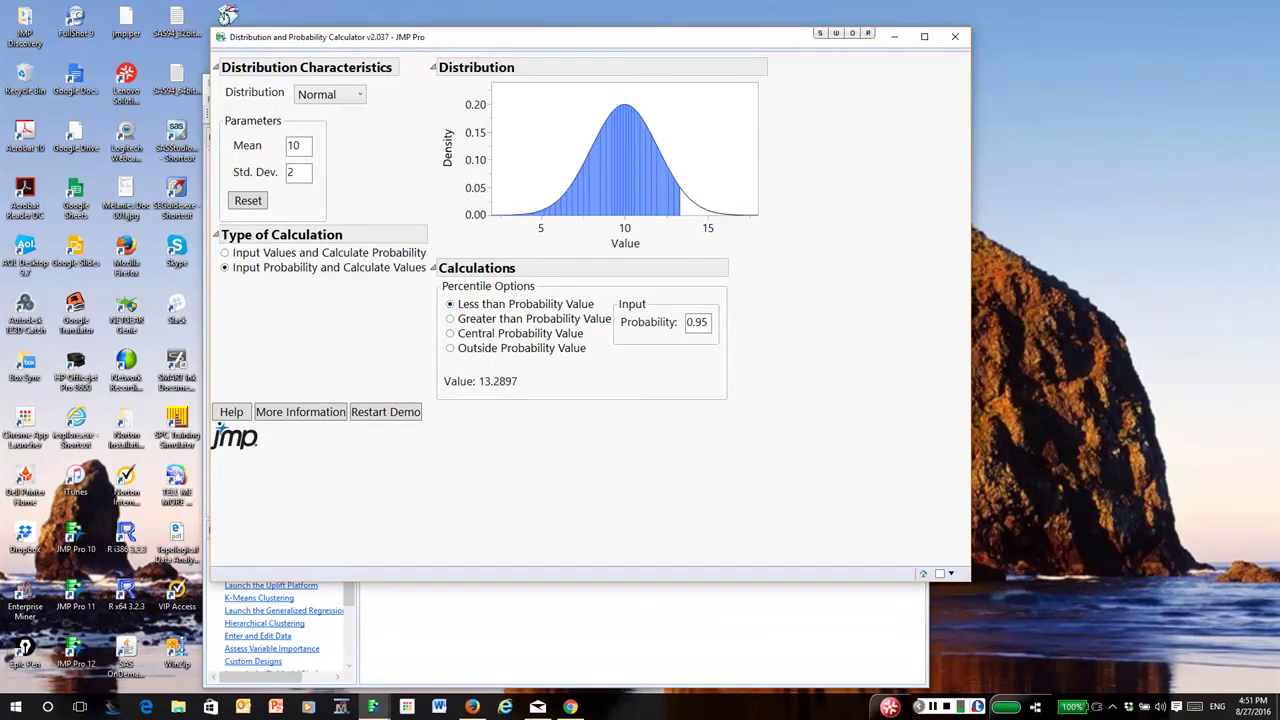
{"action": "double_click", "coordinate": [706, 320]}
{"action": "type", "text": "0.975"}
{"action": "key", "text": "Return"}
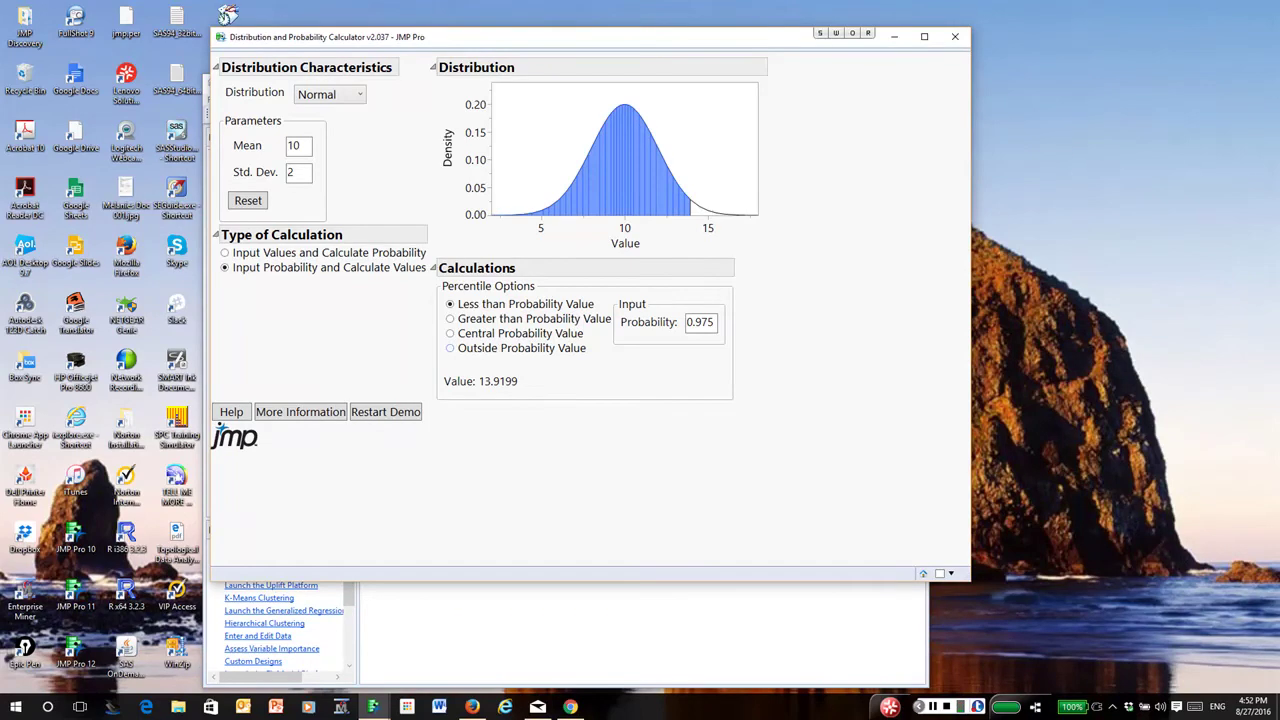
Switch to Central Probability Value with probability 0.95, giving 6.0801 to 13.9199.
{"action": "left_click", "coordinate": [450, 333]}
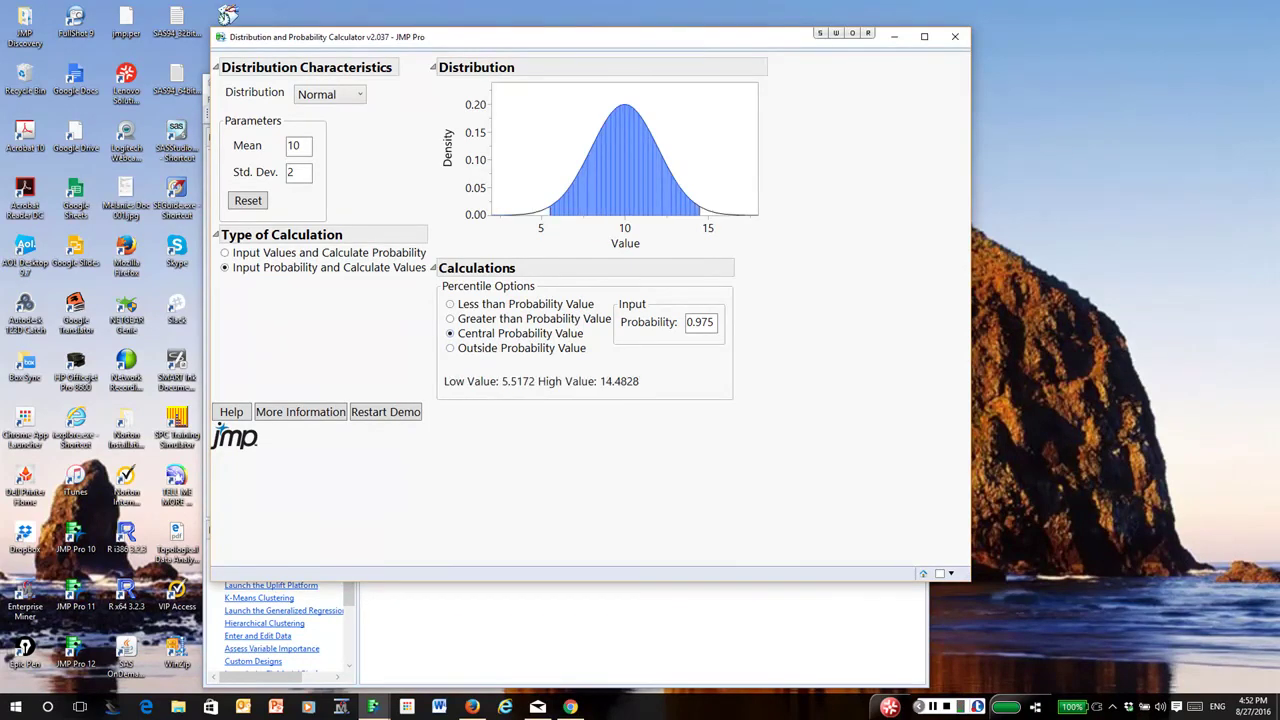
{"action": "double_click", "coordinate": [706, 327]}
{"action": "type", "text": "0.95"}
{"action": "key", "text": "Return"}
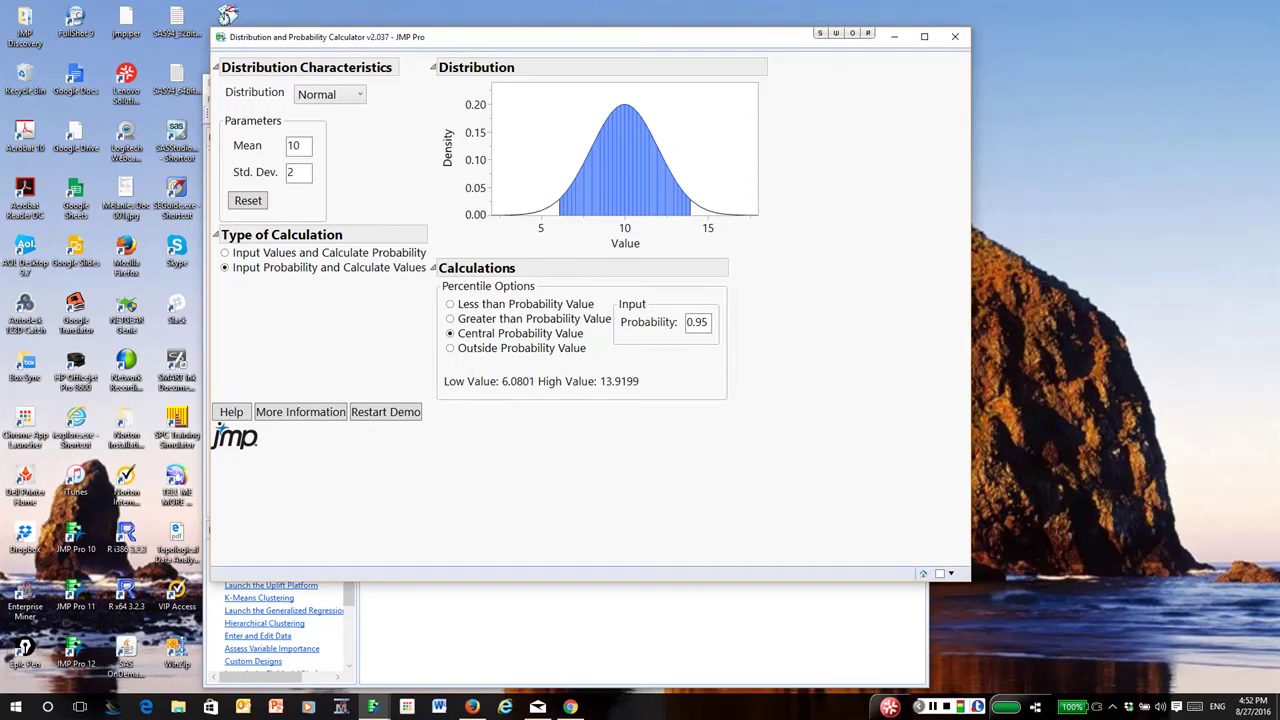